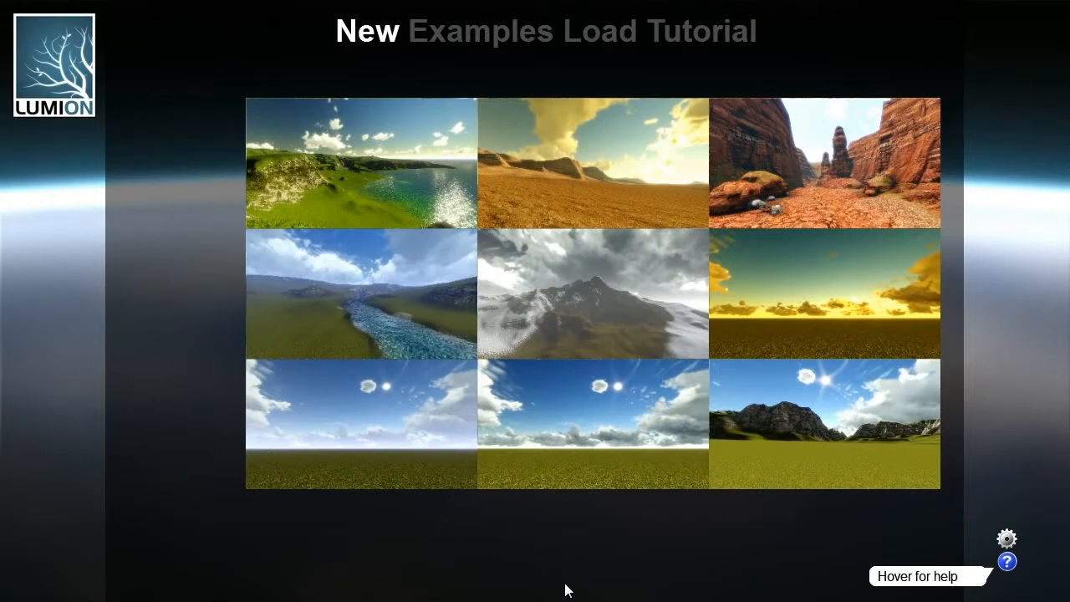
Start a new scene from the Coastline landscape.
{"action": "mouse_move", "coordinate": [337, 212]}
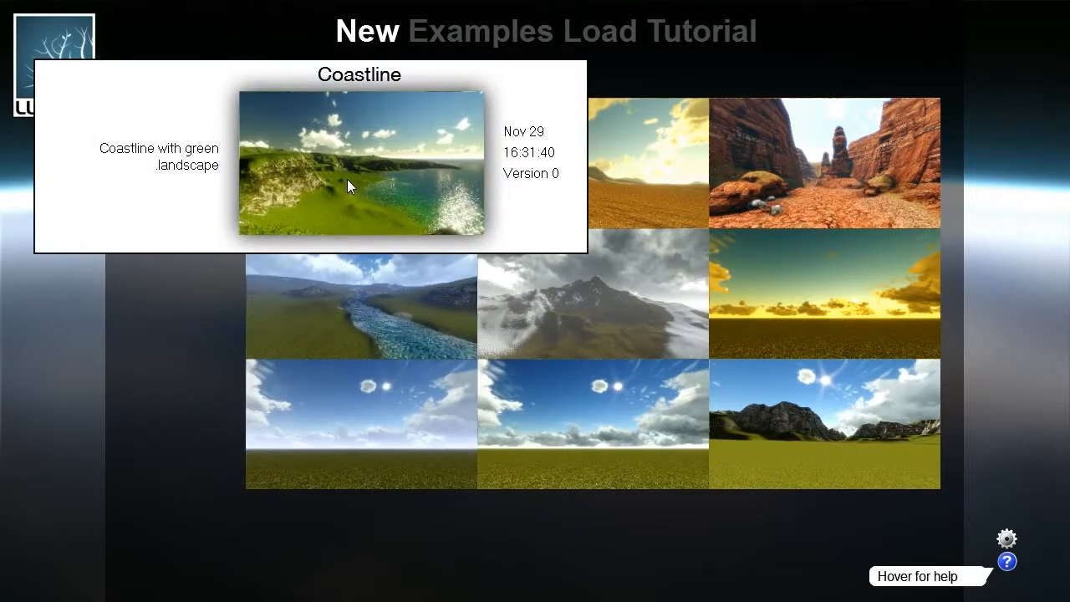
{"action": "left_click", "coordinate": [347, 179]}
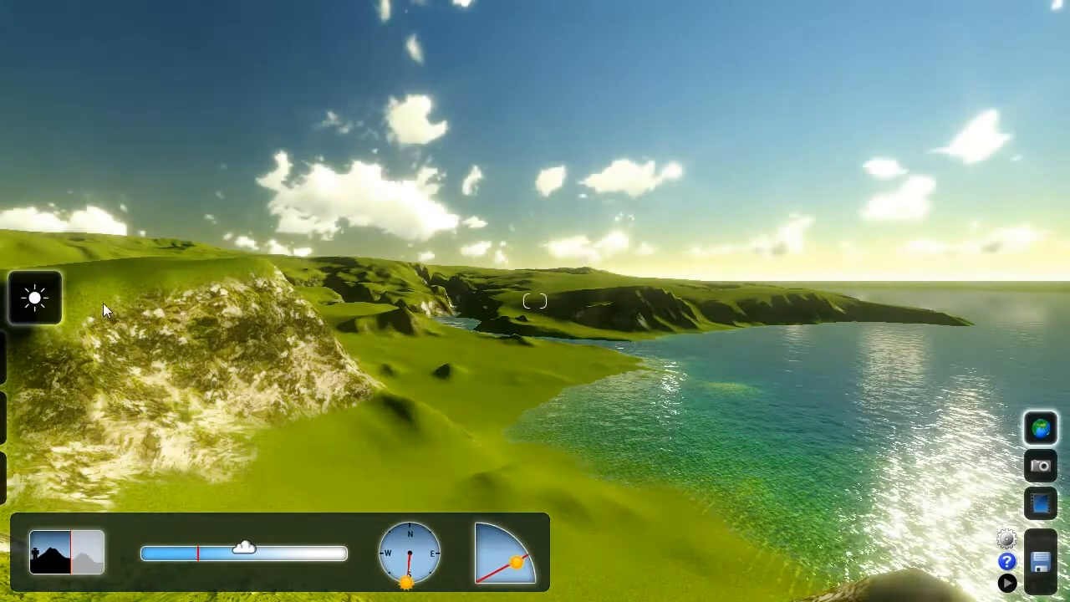
Place a broadleaf tree on the grass in front of the rocky slope.
{"action": "mouse_move", "coordinate": [56, 305]}
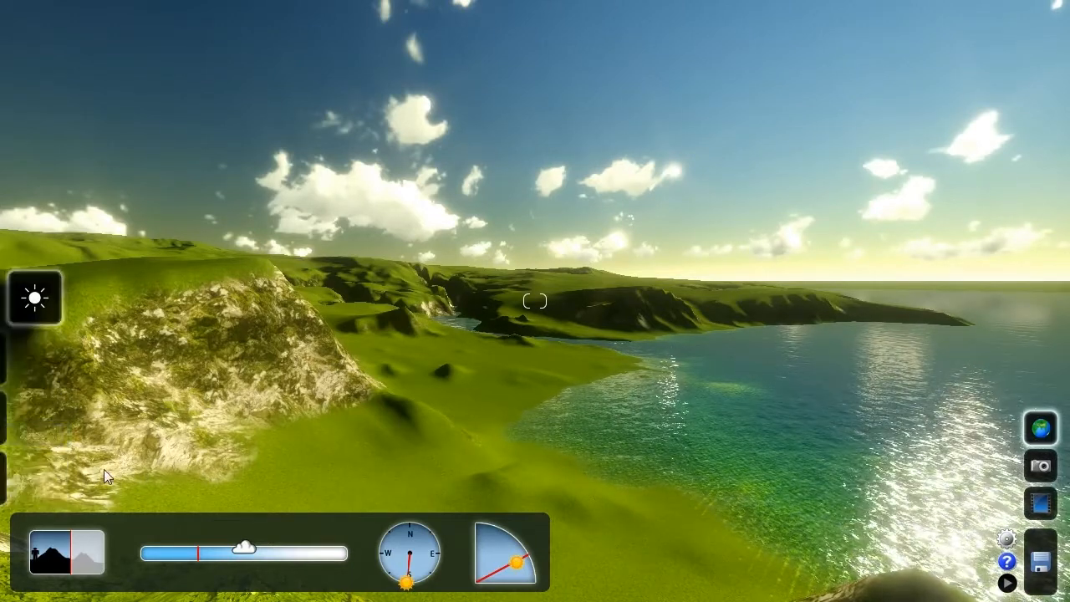
{"action": "left_click", "coordinate": [35, 478]}
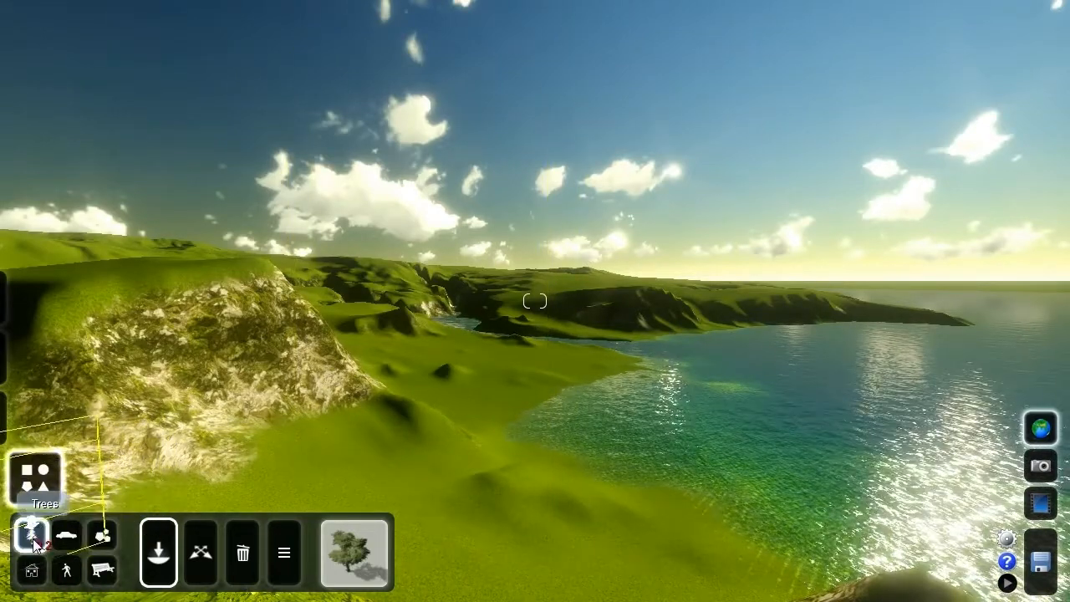
{"action": "right_click_drag", "start_coordinate": [490, 479], "coordinate": [234, 539]}
{"action": "key", "text": "w"}
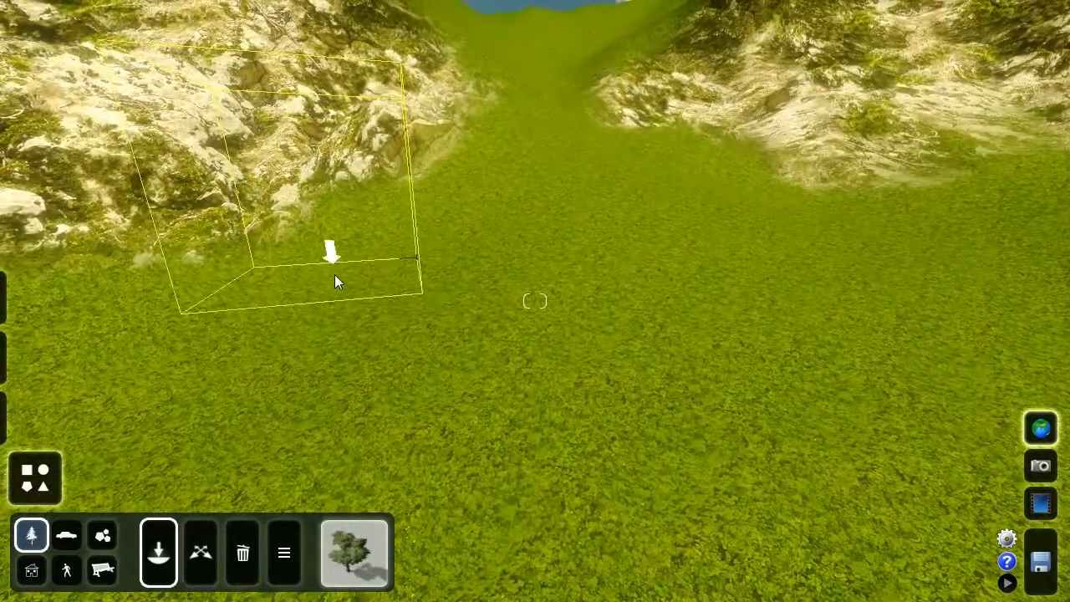
{"action": "left_click", "coordinate": [349, 287]}
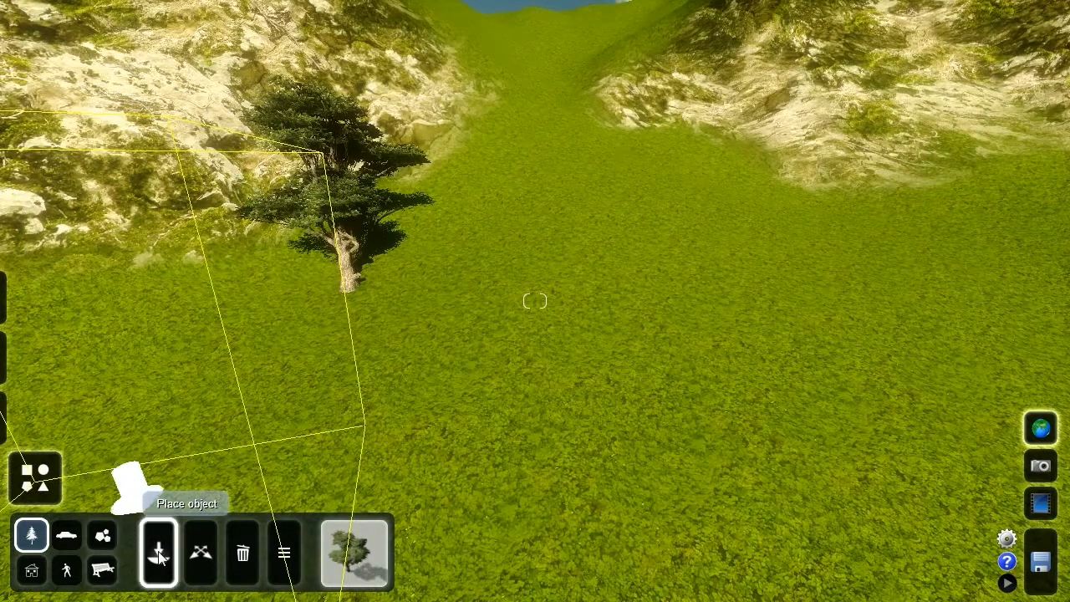
Move the tree across the grass, closer to the camera.
{"action": "left_click", "coordinate": [205, 547]}
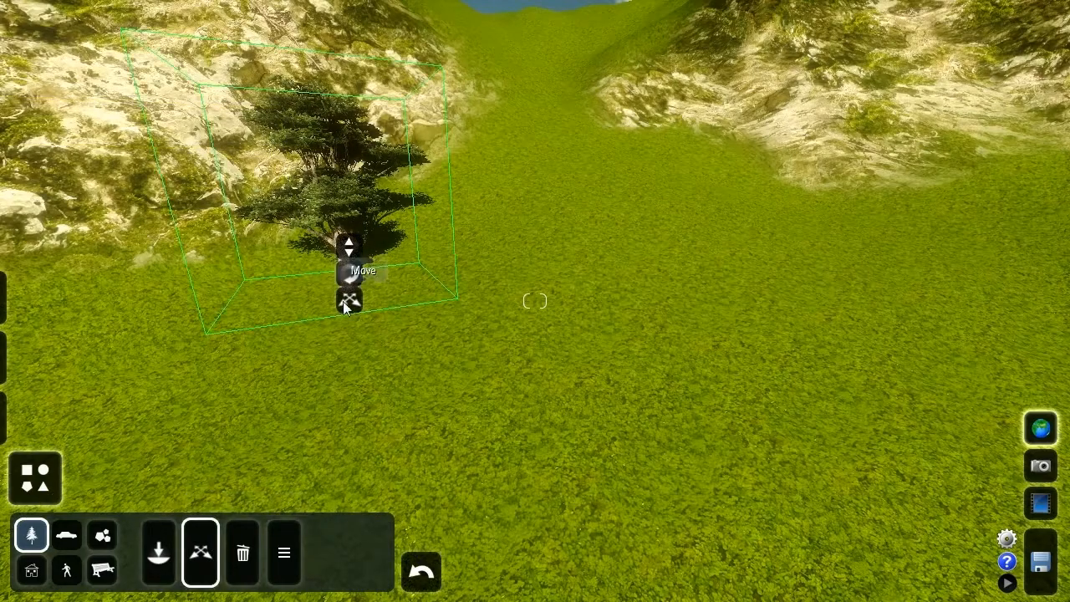
{"action": "left_click_drag", "start_coordinate": [348, 306], "coordinate": [424, 419]}
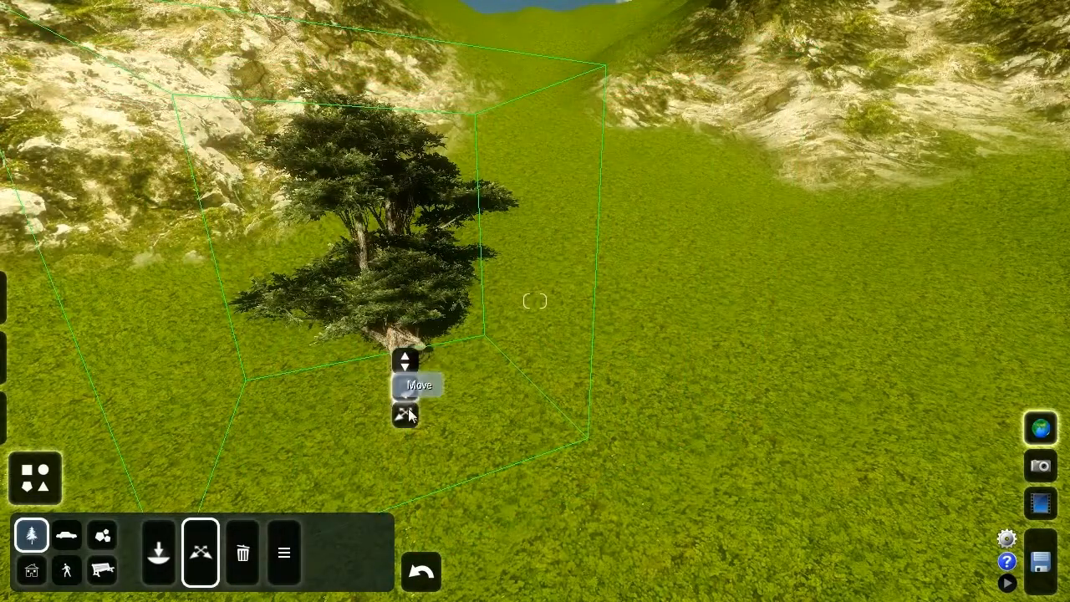
{"action": "left_click_drag", "start_coordinate": [409, 418], "coordinate": [344, 395]}
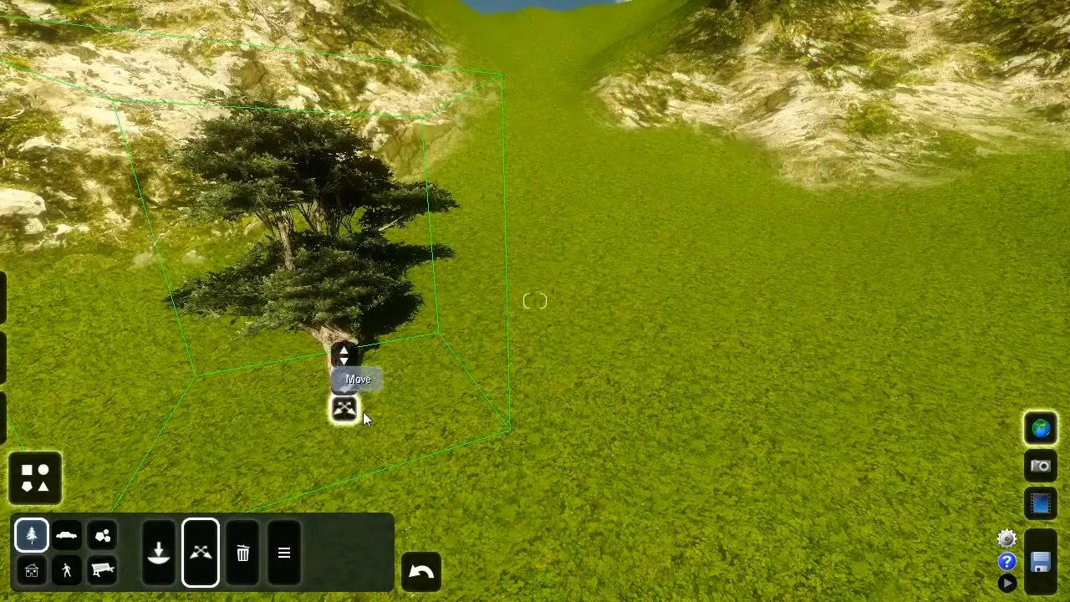
Delete the moved tree from the scene.
{"action": "left_click", "coordinate": [243, 552]}
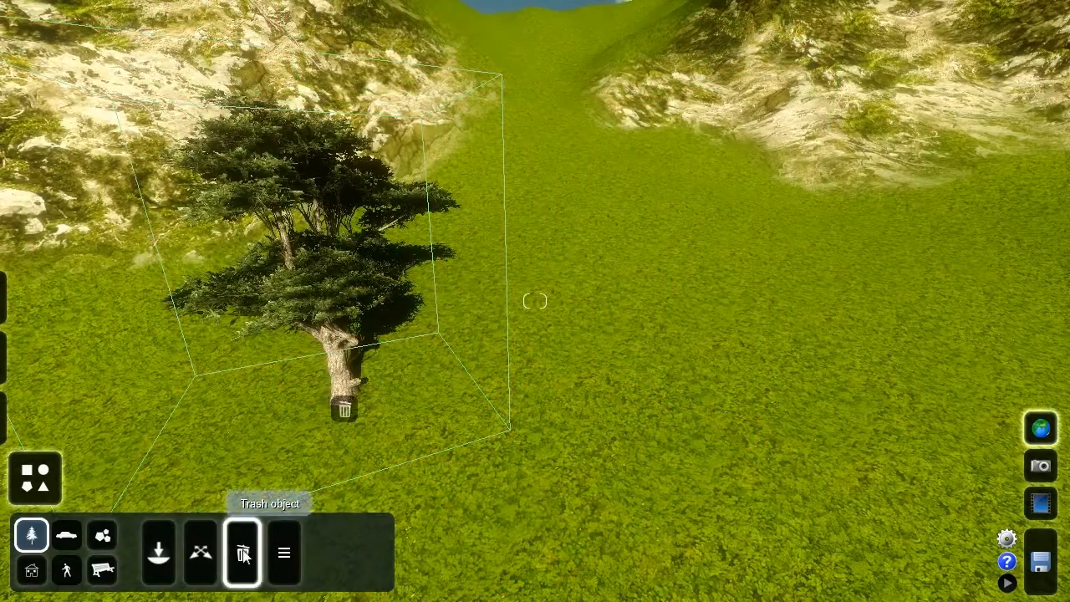
{"action": "left_click", "coordinate": [345, 408]}
Place five copies of the same tree spread across the grass.
{"action": "left_click", "coordinate": [159, 552]}
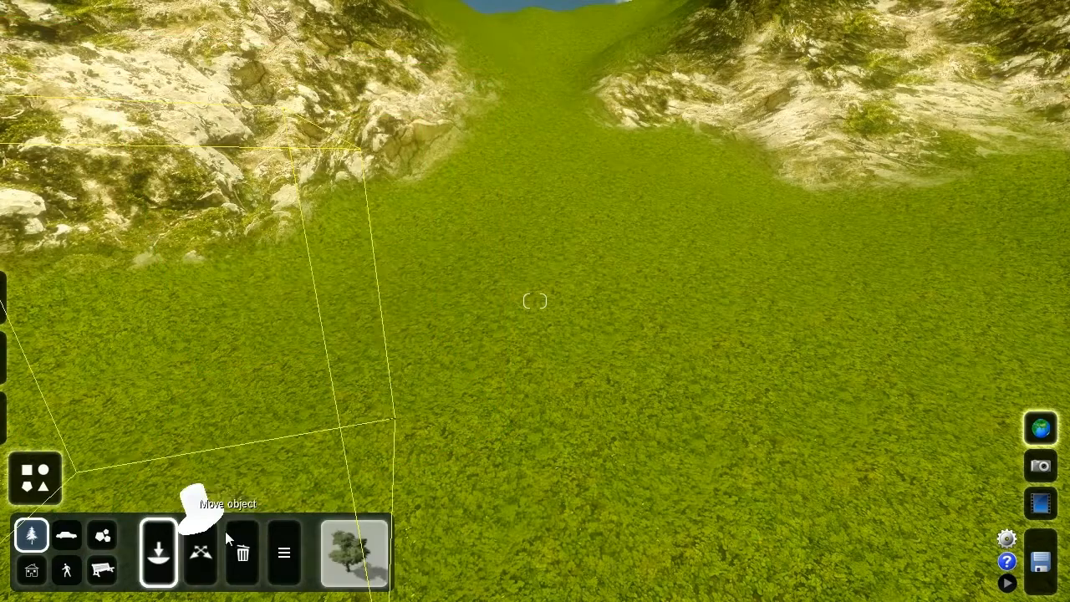
{"action": "left_click", "coordinate": [339, 358]}
{"action": "left_click", "coordinate": [492, 268]}
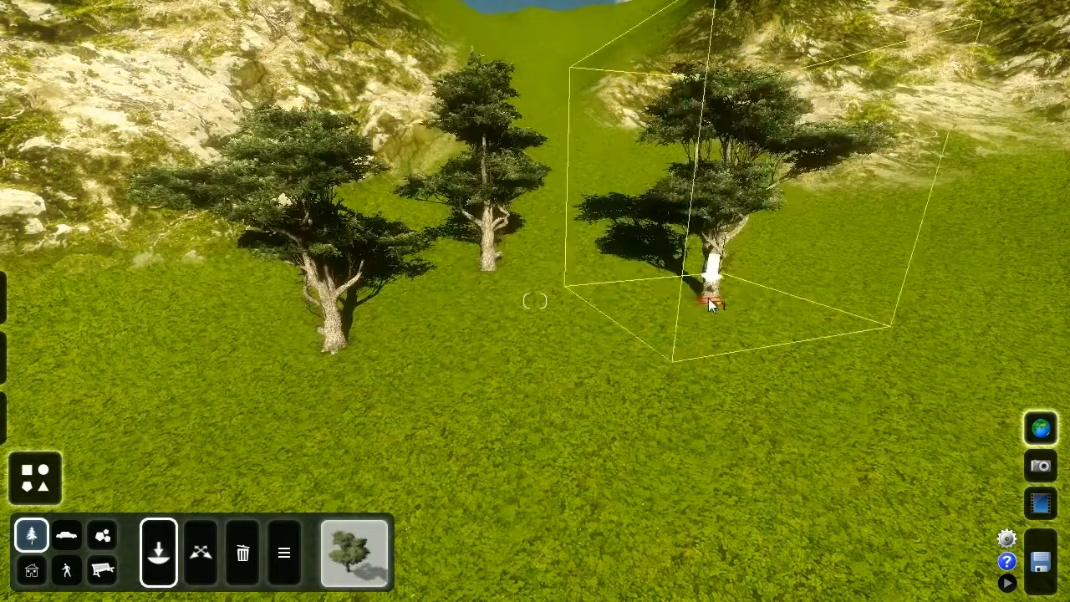
{"action": "left_click", "coordinate": [708, 297]}
{"action": "left_click", "coordinate": [861, 415]}
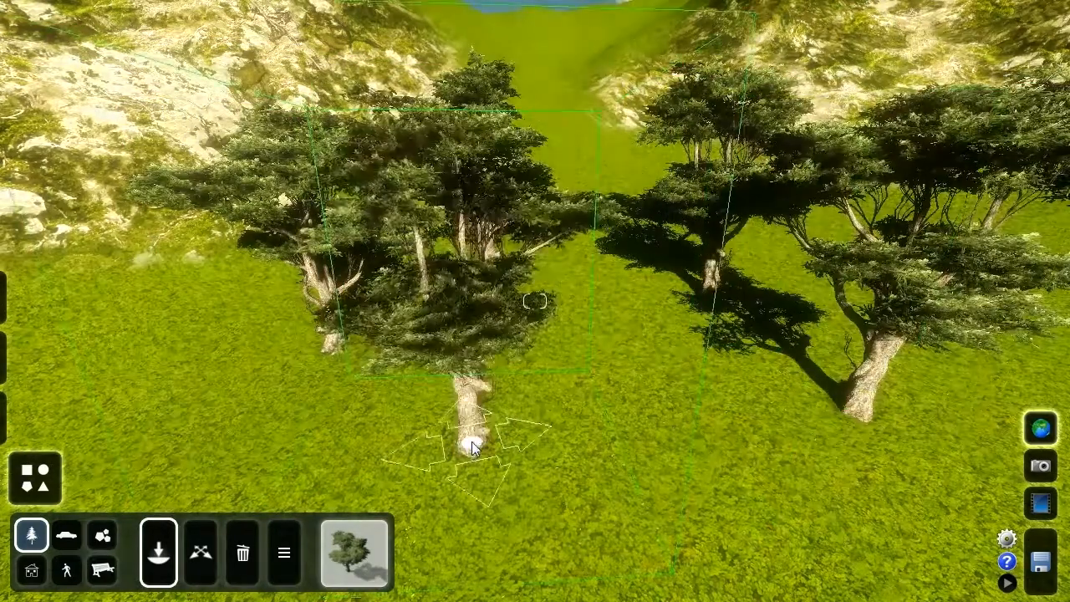
Delete the tree standing nearest the camera in the centre, keeping trees as the active object category.
{"action": "left_click", "coordinate": [240, 559]}
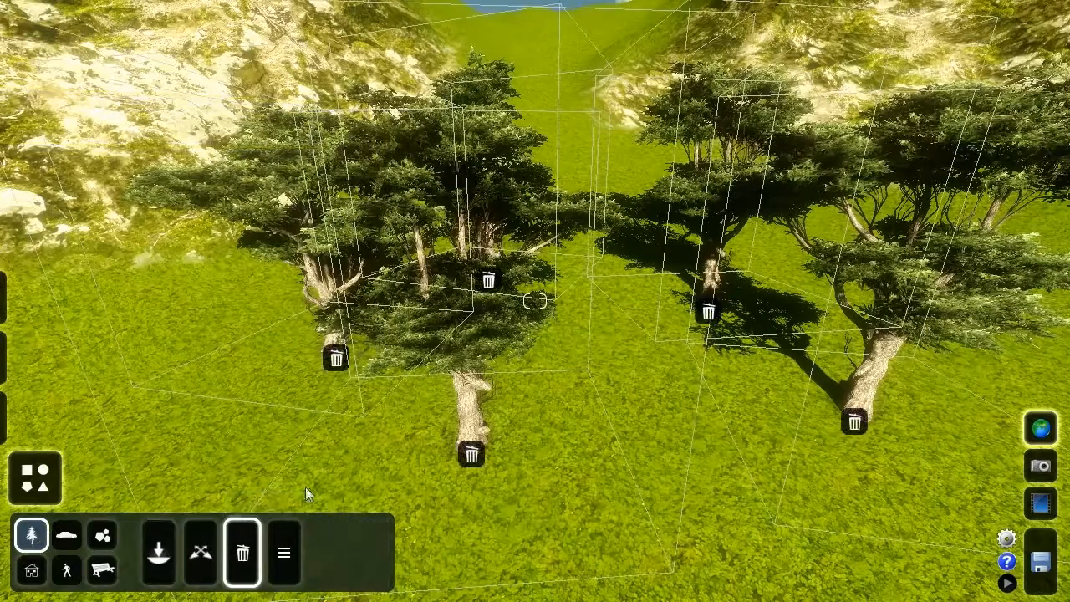
{"action": "left_click", "coordinate": [473, 454]}
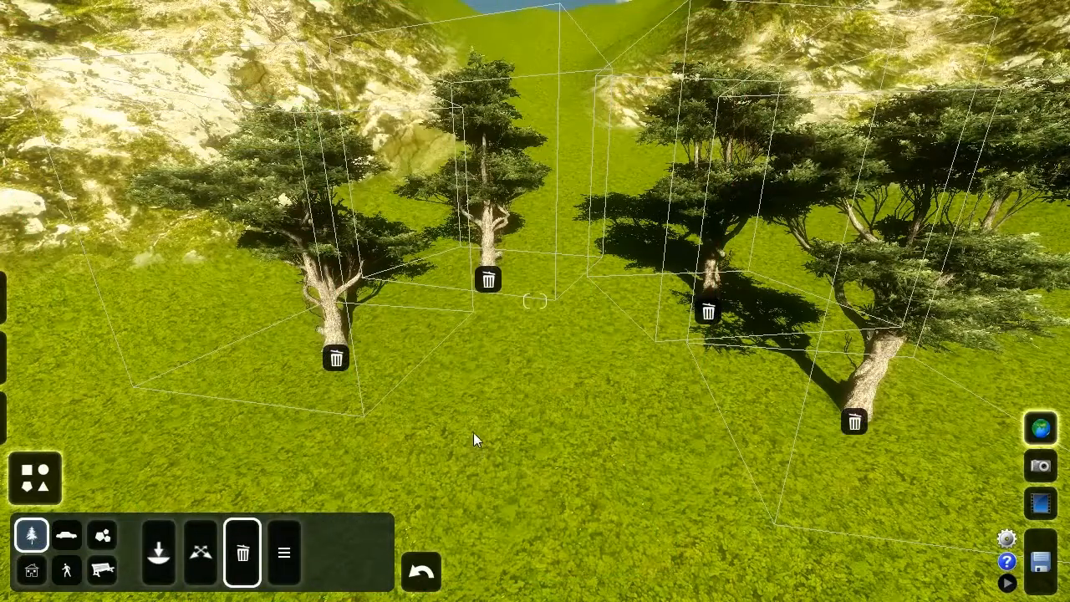
{"action": "left_click", "coordinate": [67, 536]}
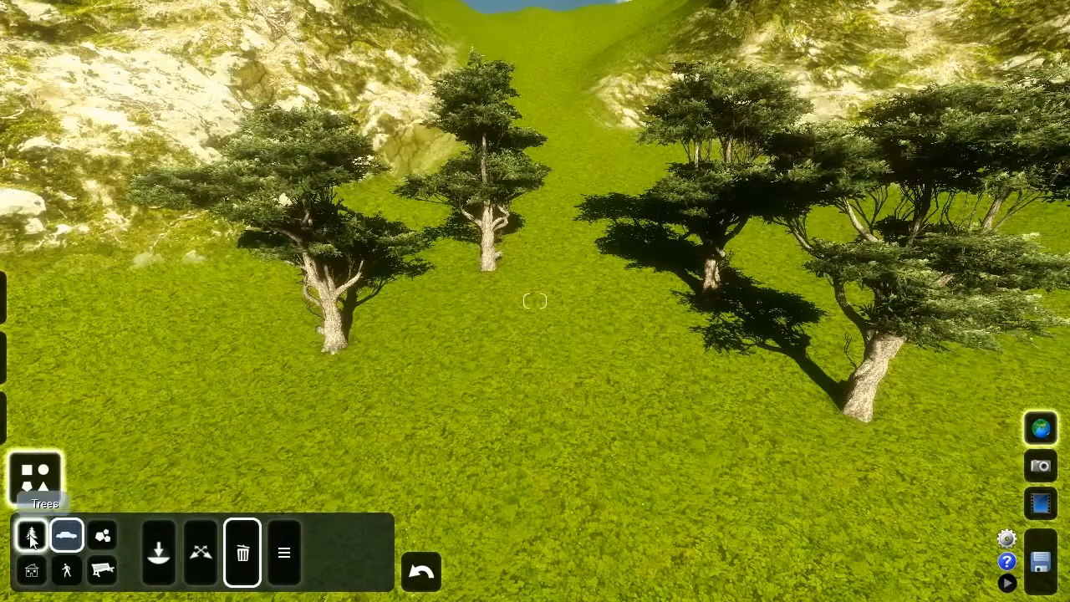
{"action": "left_click", "coordinate": [31, 537]}
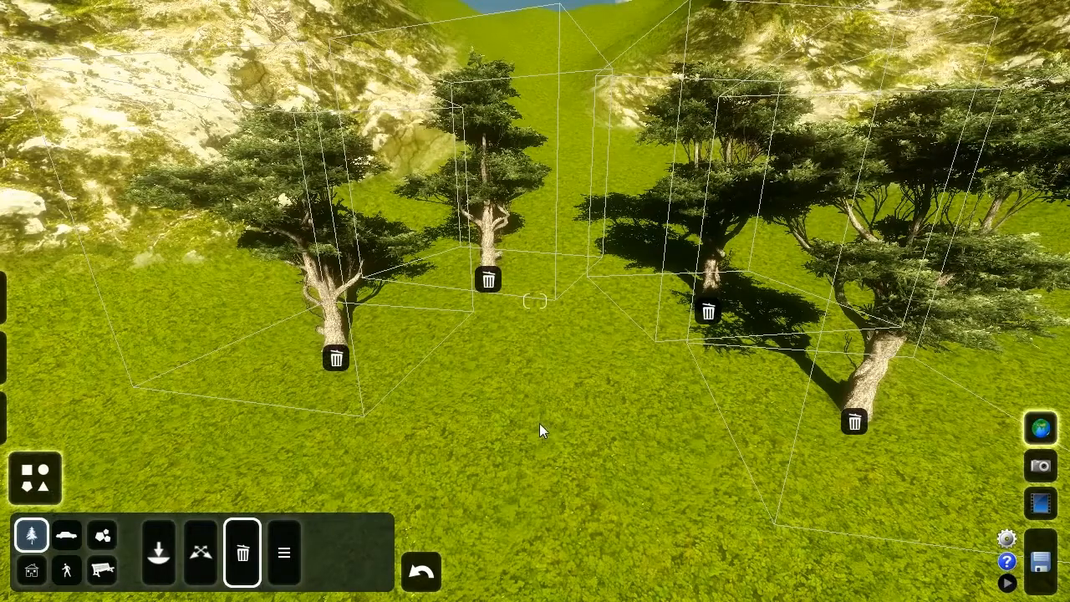
Select all trees similar to the leftmost one.
{"action": "left_click", "coordinate": [284, 552]}
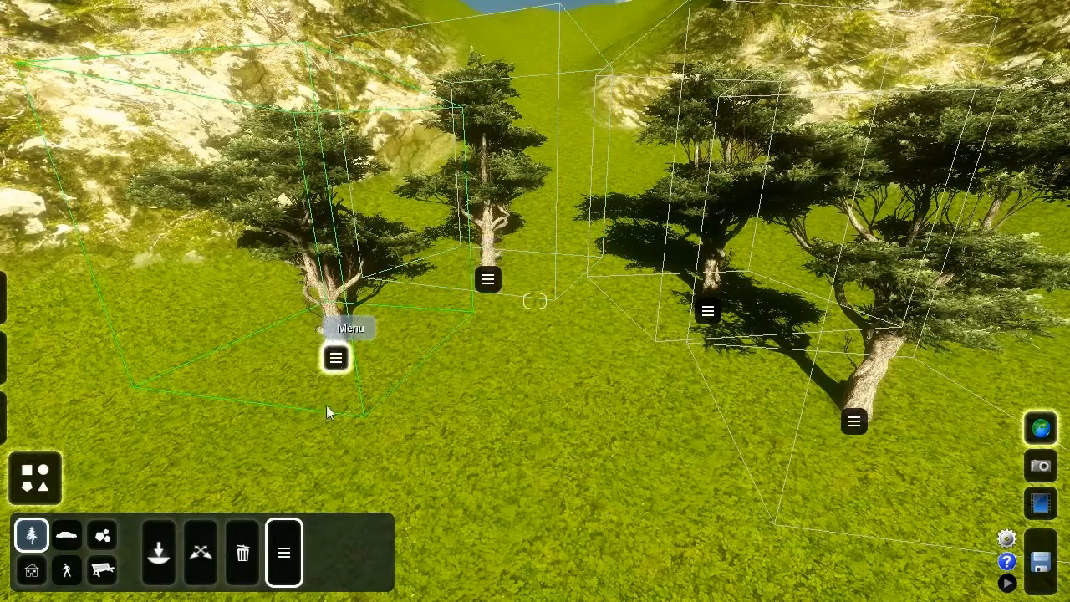
{"action": "left_click", "coordinate": [340, 358]}
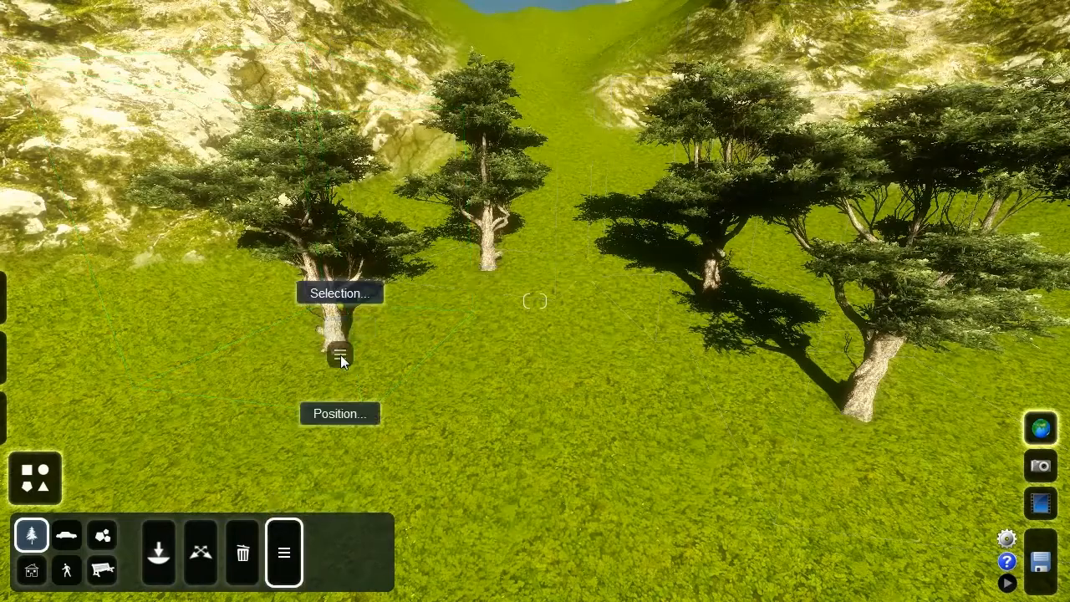
{"action": "left_click", "coordinate": [326, 293]}
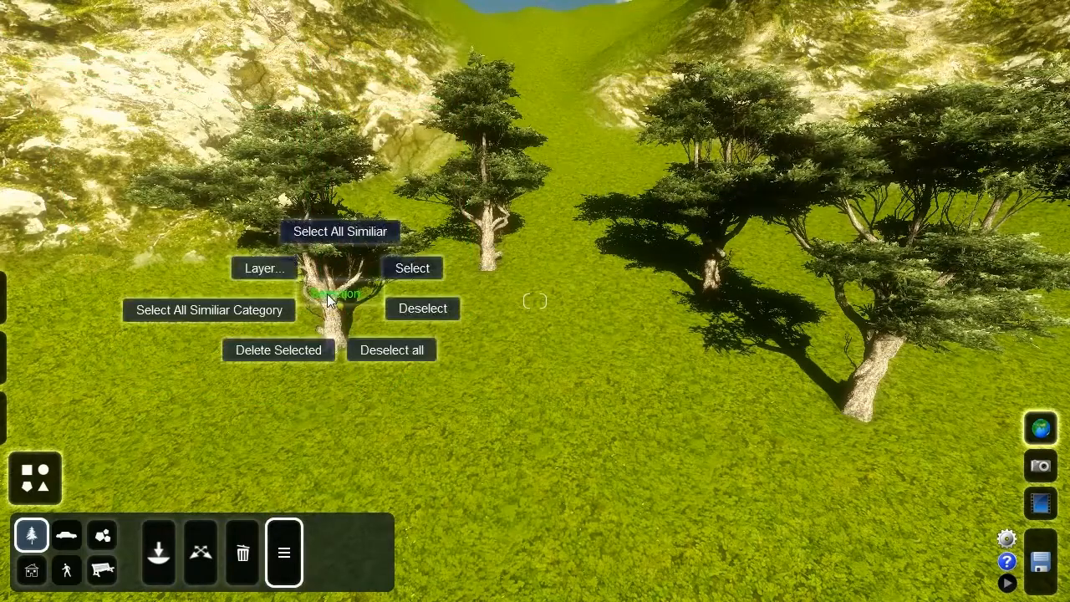
{"action": "left_click", "coordinate": [329, 232]}
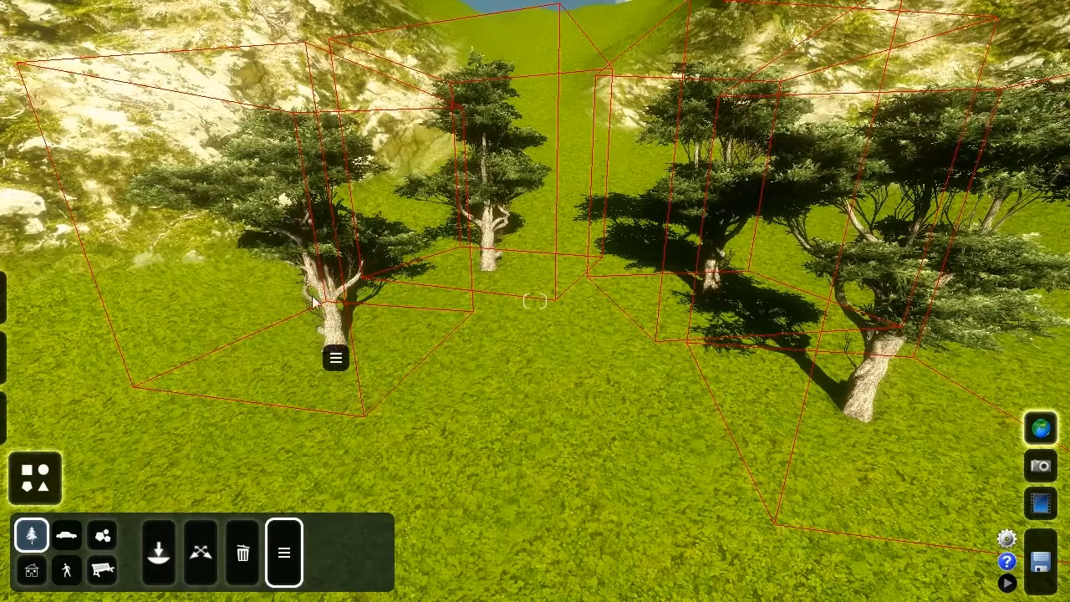
Space the selected trees evenly in a row.
{"action": "left_click", "coordinate": [336, 358]}
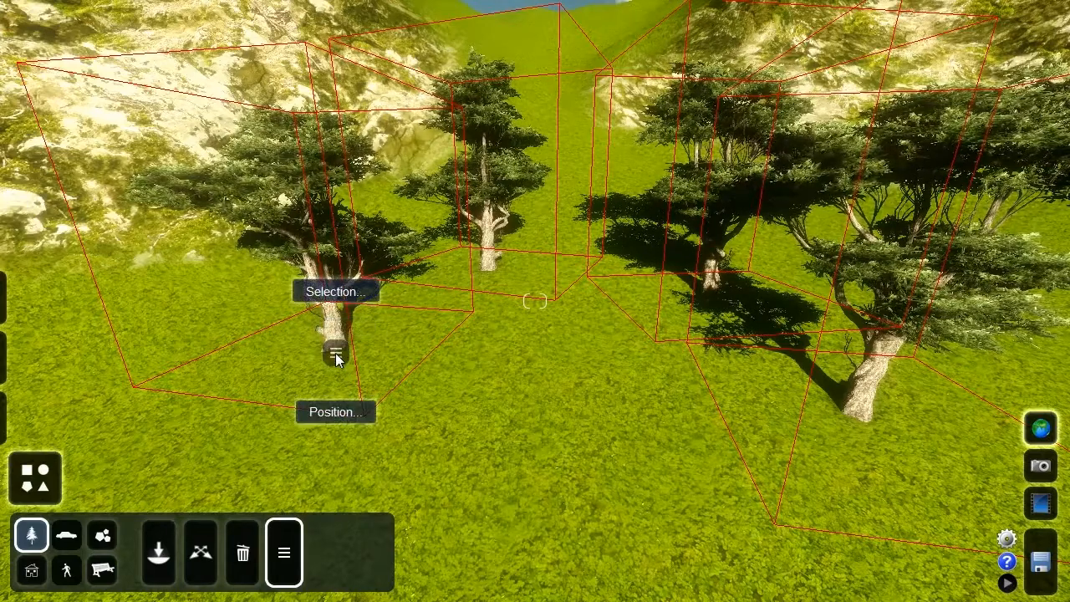
{"action": "left_click", "coordinate": [338, 410]}
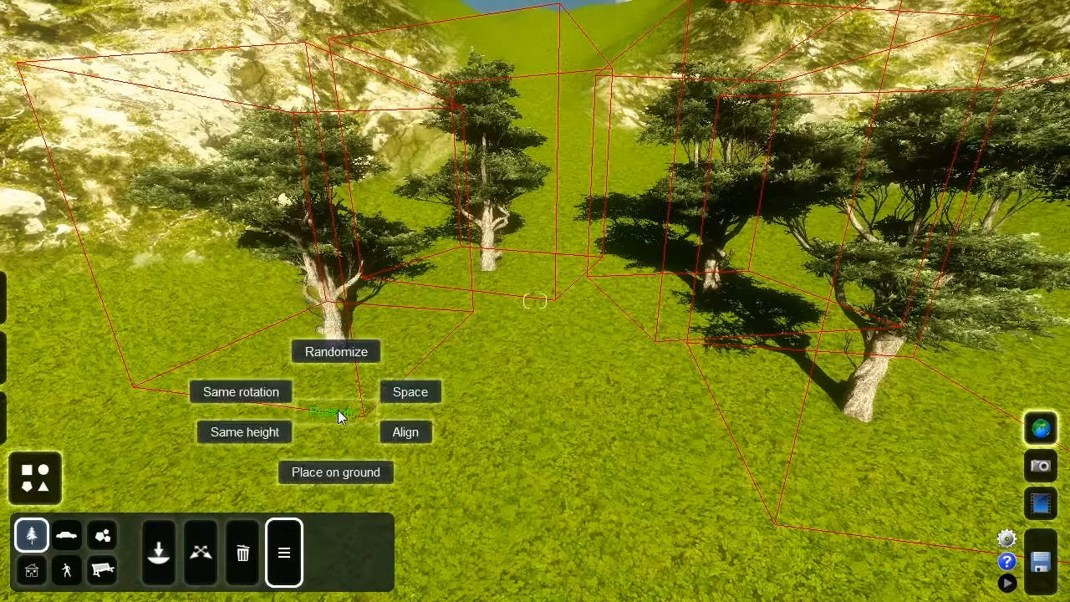
{"action": "left_click", "coordinate": [403, 394]}
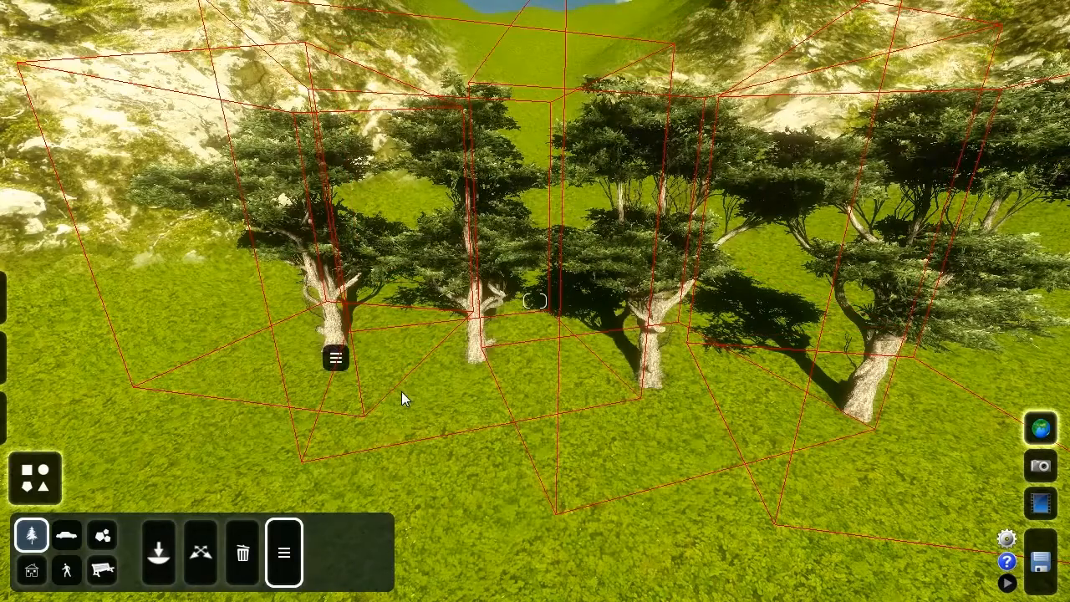
Deselect the leftmost tree, and clear the selection of all remaining trees.
{"action": "left_click", "coordinate": [336, 358]}
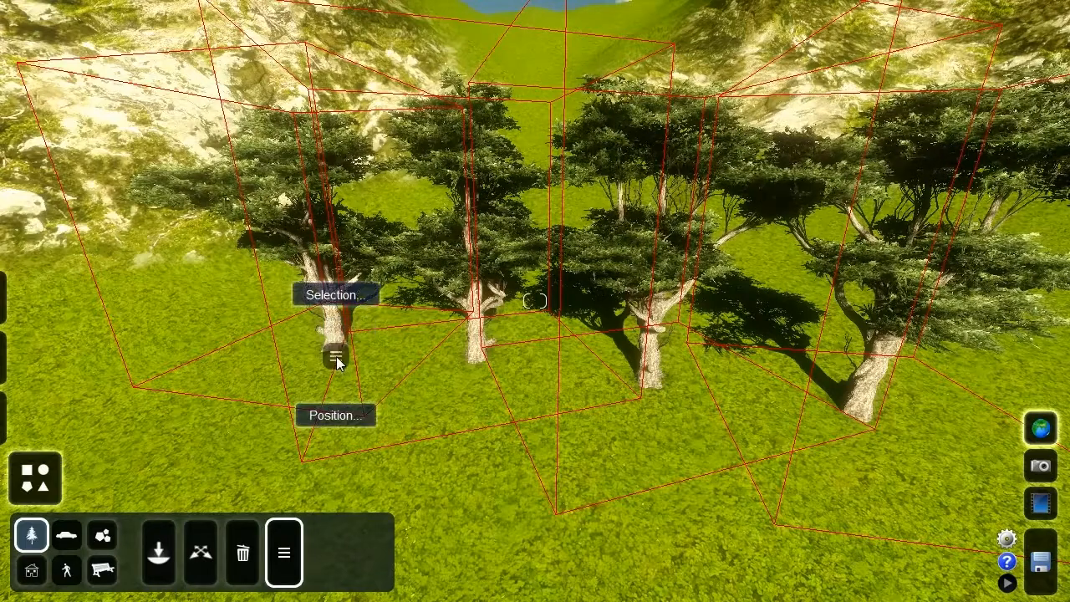
{"action": "left_click", "coordinate": [330, 298]}
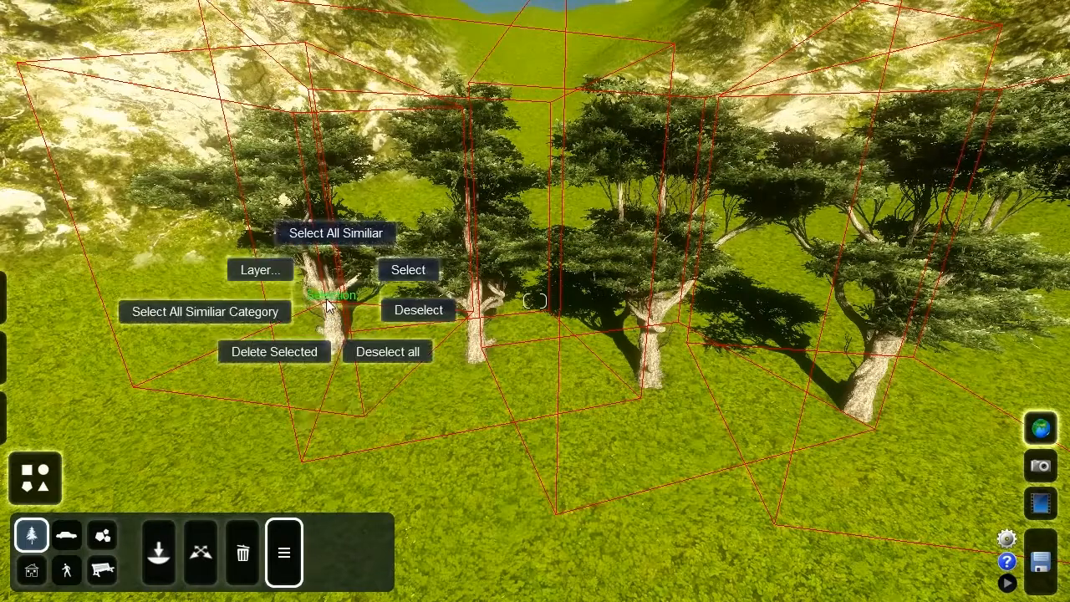
{"action": "left_click", "coordinate": [404, 311]}
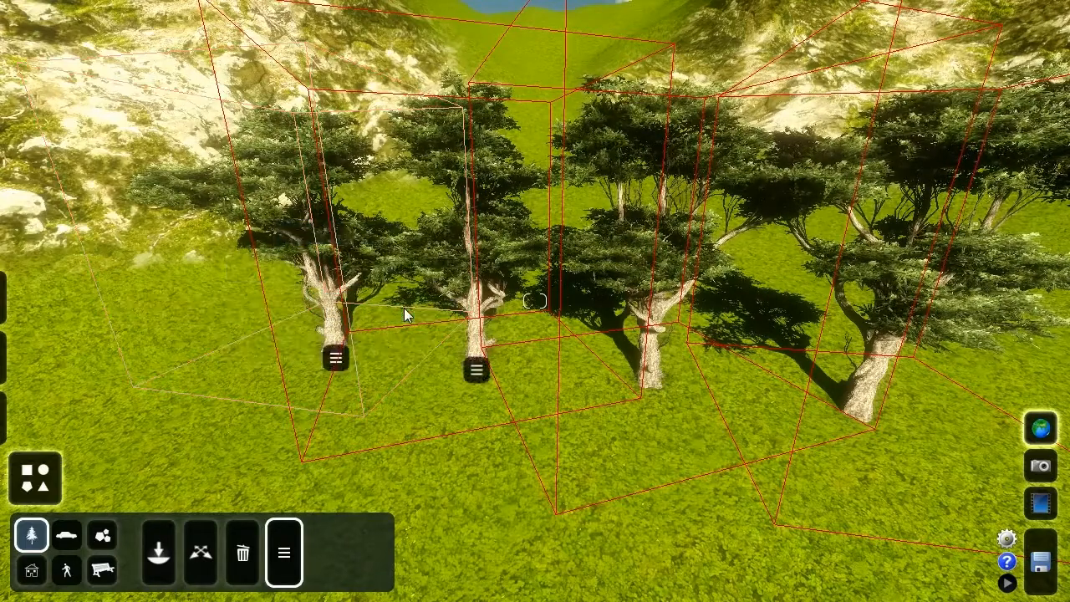
{"action": "left_click", "coordinate": [336, 351]}
{"action": "left_click", "coordinate": [330, 291]}
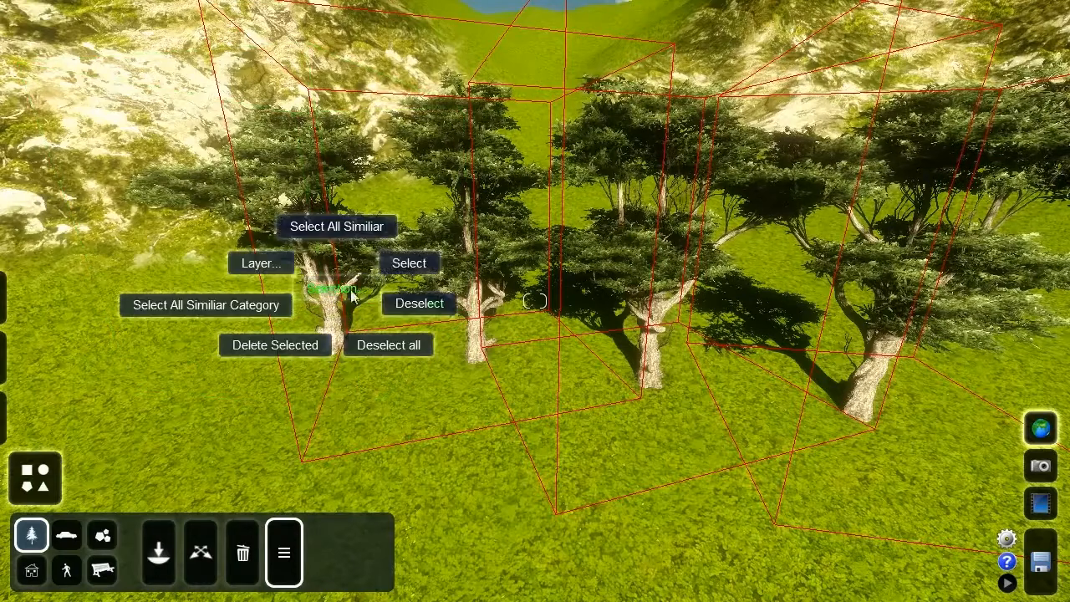
{"action": "left_click", "coordinate": [391, 346]}
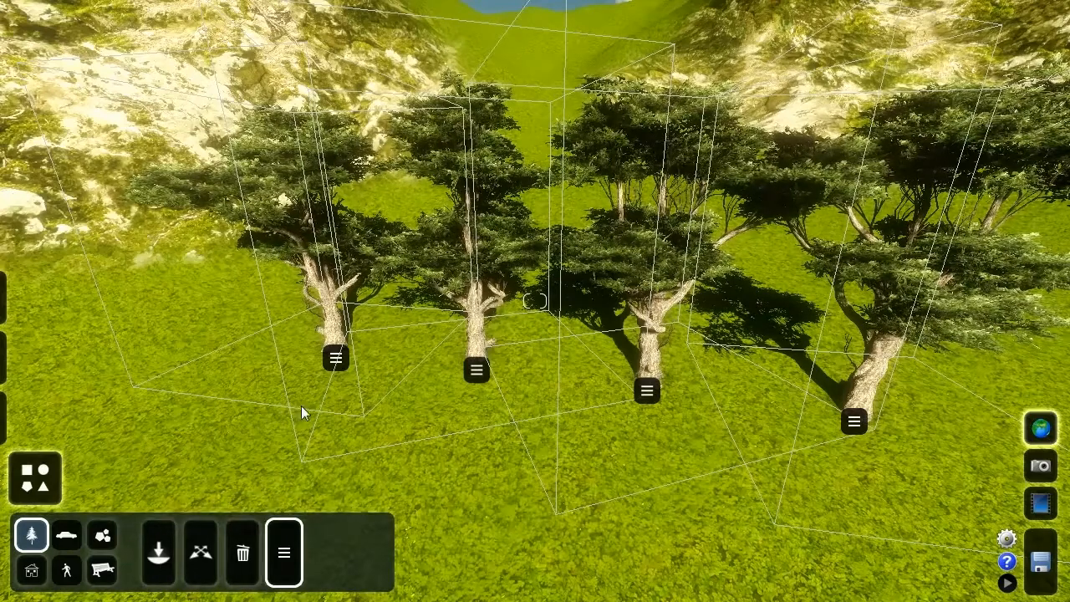
Choose the light-walled house with the plain orange gable roof from the building library's house category as the object to place.
{"action": "left_click", "coordinate": [32, 574]}
{"action": "key", "text": "s"}
{"action": "right_click_drag", "start_coordinate": [385, 391], "coordinate": [401, 512]}
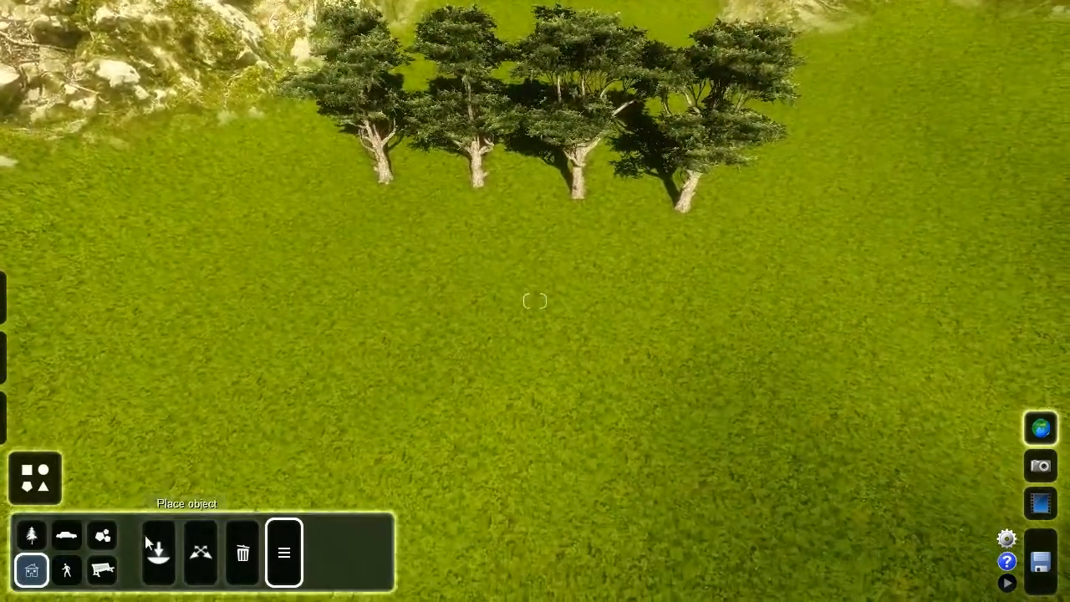
{"action": "left_click", "coordinate": [156, 545]}
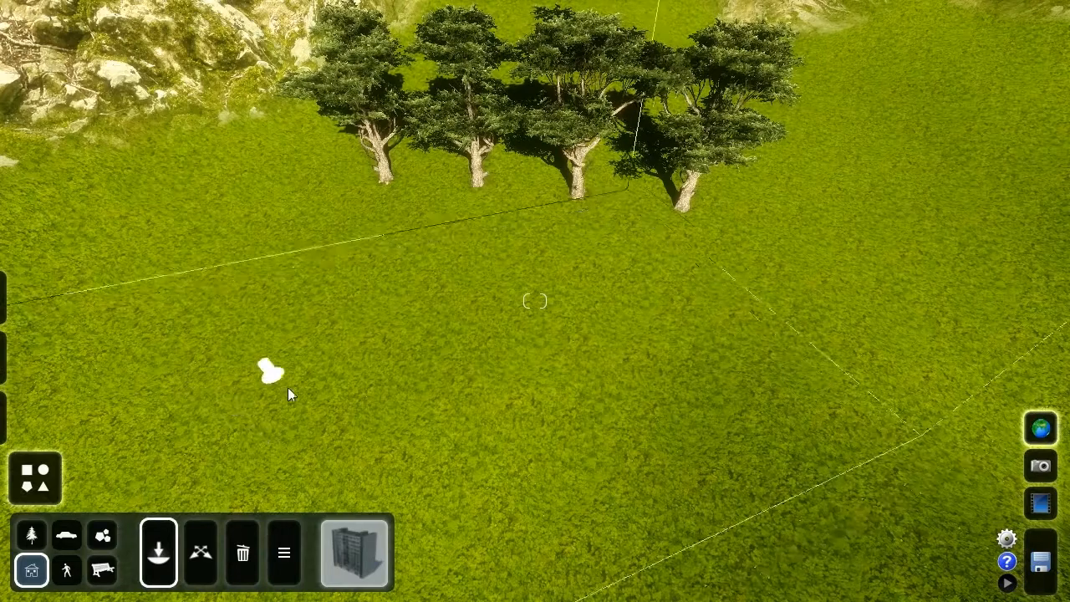
{"action": "left_click", "coordinate": [358, 545]}
{"action": "left_click", "coordinate": [338, 553]}
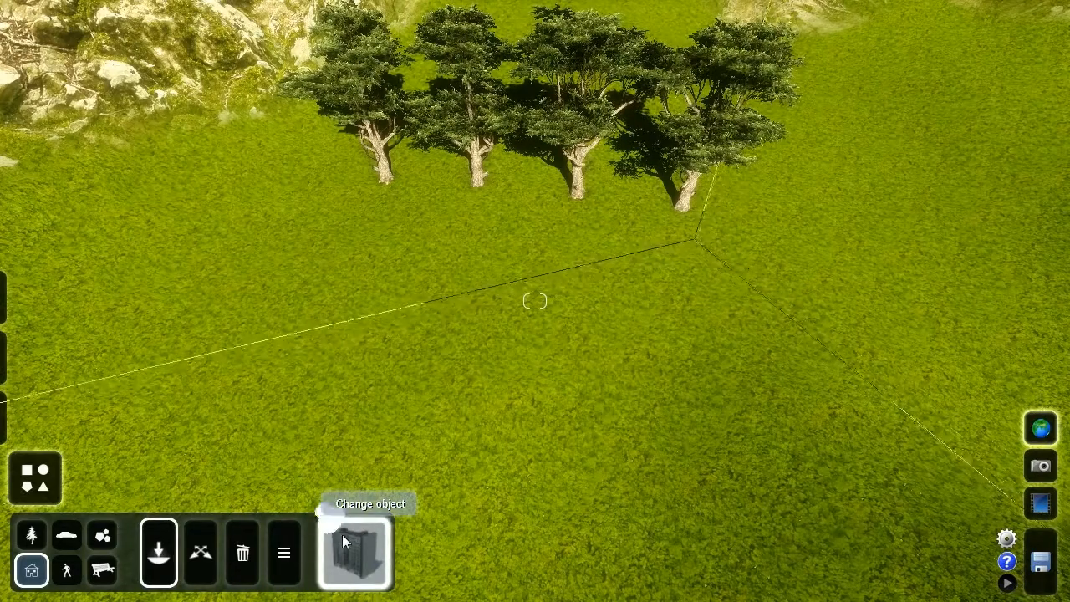
{"action": "left_click", "coordinate": [342, 545]}
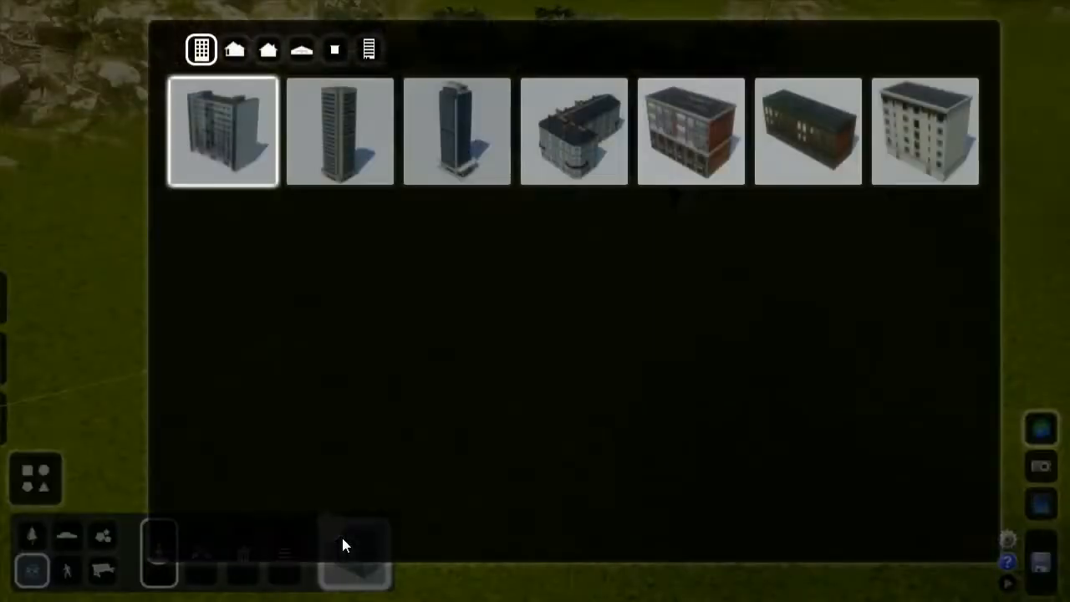
{"action": "left_click", "coordinate": [269, 52]}
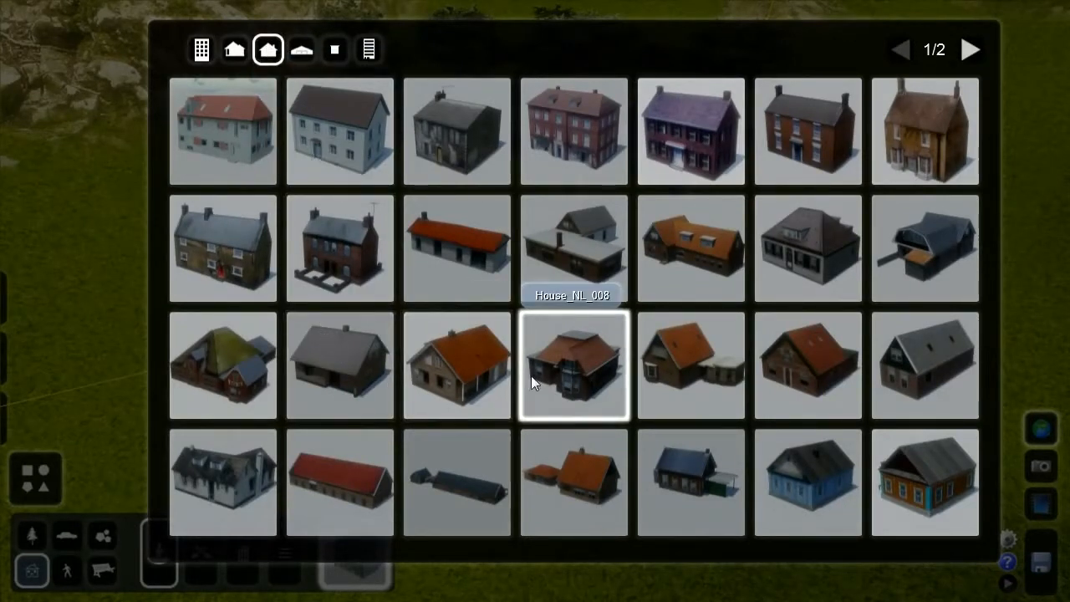
{"action": "left_click", "coordinate": [450, 374]}
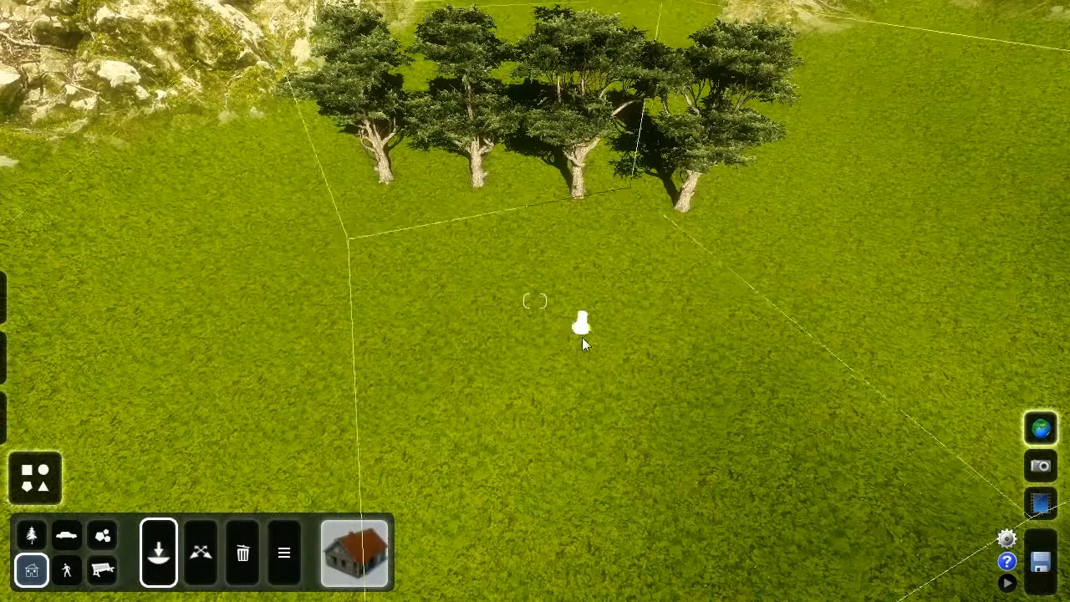
Place the house on the open grass just in front of the row of four trees.
{"action": "right_click_drag", "start_coordinate": [535, 337], "coordinate": [608, 413]}
{"action": "key", "text": "s"}
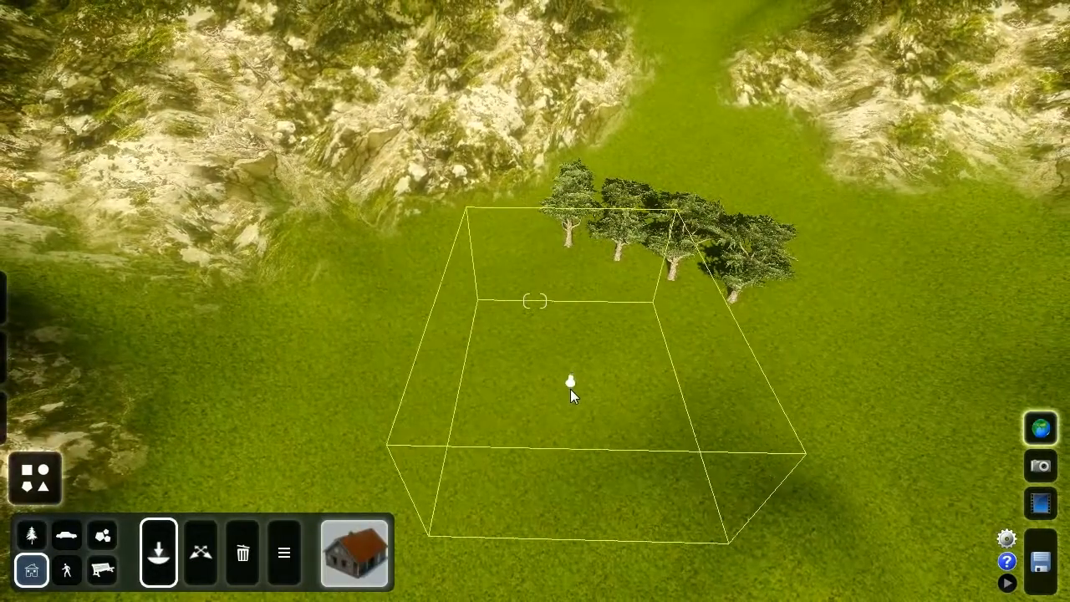
{"action": "key", "text": "o"}
{"action": "right_click_drag", "start_coordinate": [432, 375], "coordinate": [761, 366]}
{"action": "key", "text": "w"}
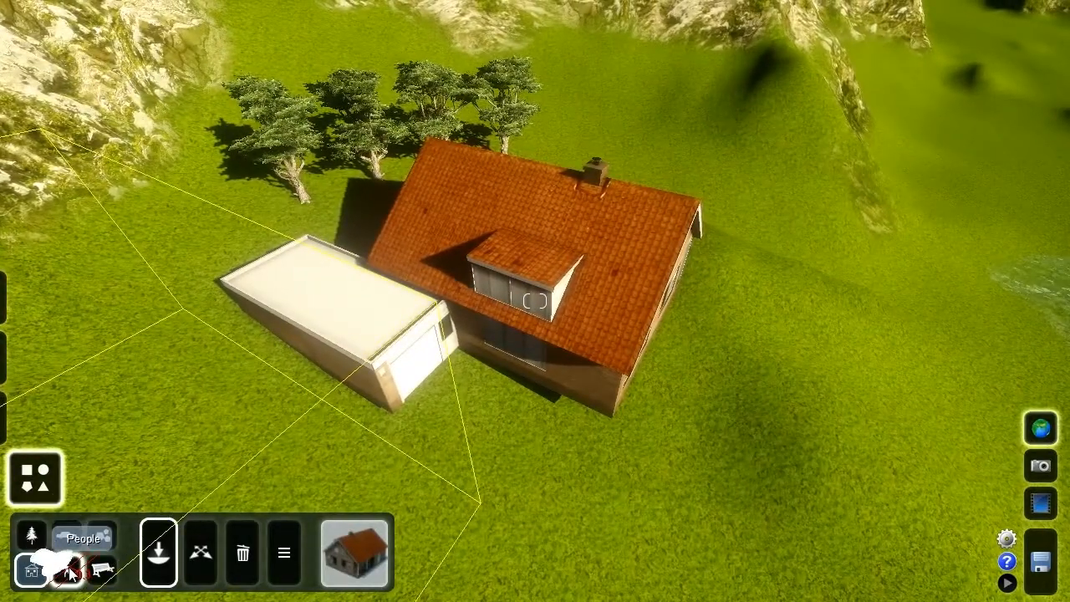
Choose the standing bird with the upright dark tail from the people and animals library's Birds category as the object to place.
{"action": "left_click", "coordinate": [71, 573]}
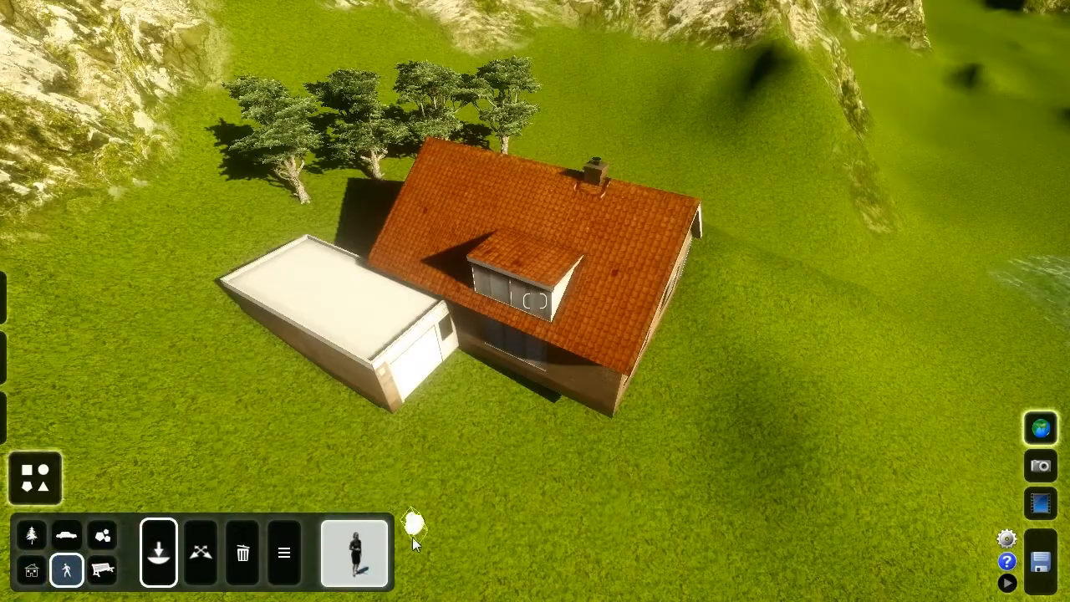
{"action": "left_click", "coordinate": [362, 550]}
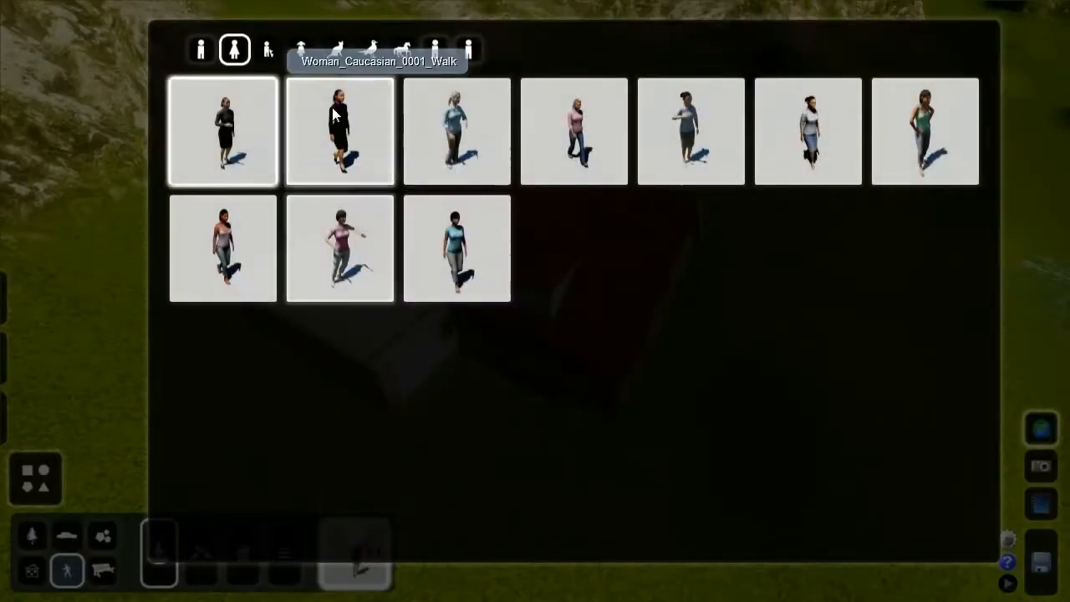
{"action": "left_click", "coordinate": [369, 51]}
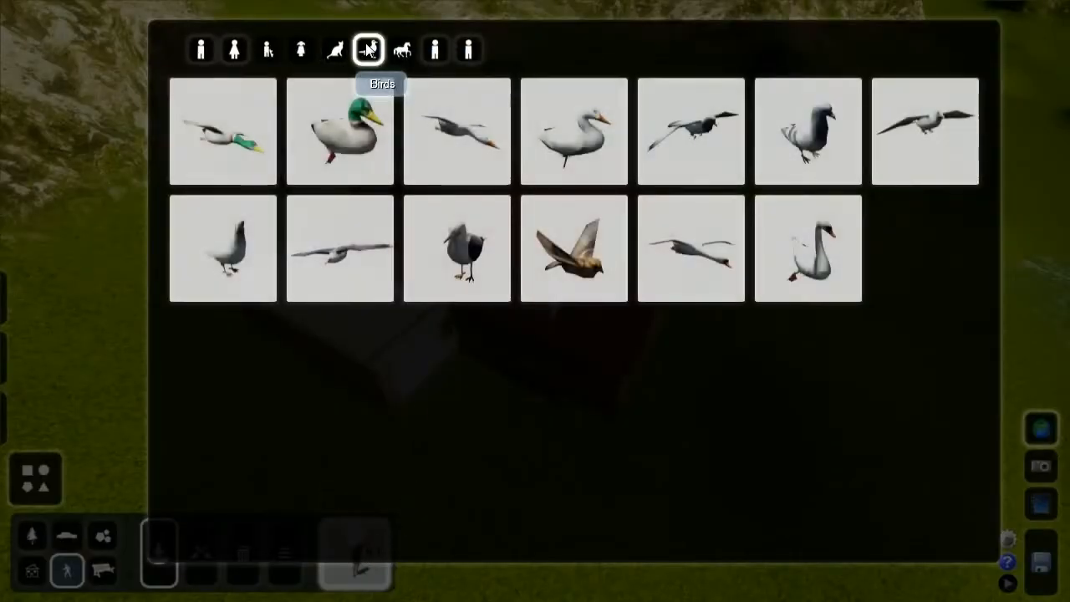
{"action": "left_click", "coordinate": [238, 246]}
Place four of the standing birds spread across the dormer roof of the house.
{"action": "right_click_drag", "start_coordinate": [478, 283], "coordinate": [472, 304]}
{"action": "key", "text": "w"}
{"action": "key", "text": "w"}
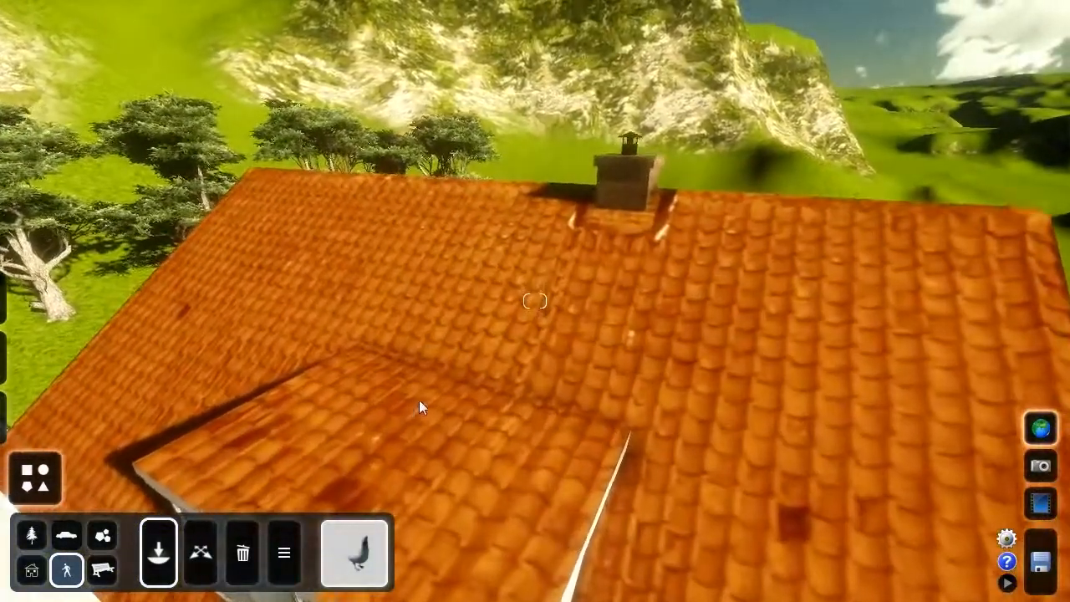
{"action": "left_click", "coordinate": [370, 415]}
{"action": "left_click", "coordinate": [498, 477]}
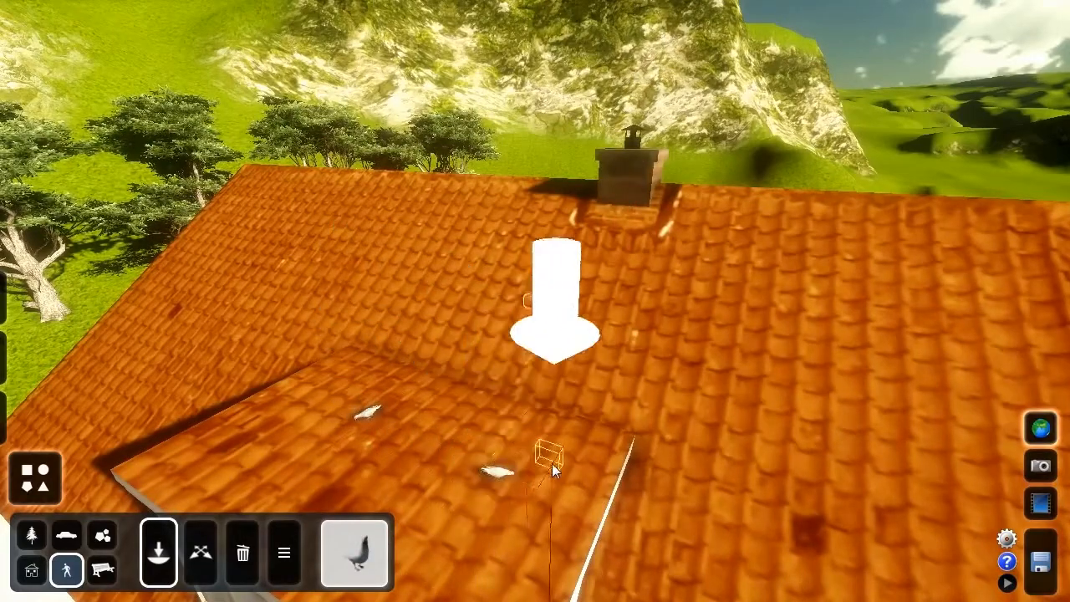
{"action": "left_click", "coordinate": [454, 419]}
{"action": "left_click", "coordinate": [272, 478]}
Place another standing bird on top of the chimney, beside its cap.
{"action": "key", "text": "d"}
{"action": "mouse_move", "coordinate": [390, 454]}
{"action": "right_mouse_down"}
{"action": "mouse_move", "coordinate": [364, 456]}
{"action": "mouse_move", "coordinate": [305, 493]}
{"action": "mouse_move", "coordinate": [297, 376]}
{"action": "right_mouse_up"}
{"action": "key", "text": "w"}
{"action": "right_click_drag", "start_coordinate": [487, 376], "coordinate": [469, 458]}
{"action": "left_click", "coordinate": [501, 533]}
{"action": "left_click", "coordinate": [508, 539]}
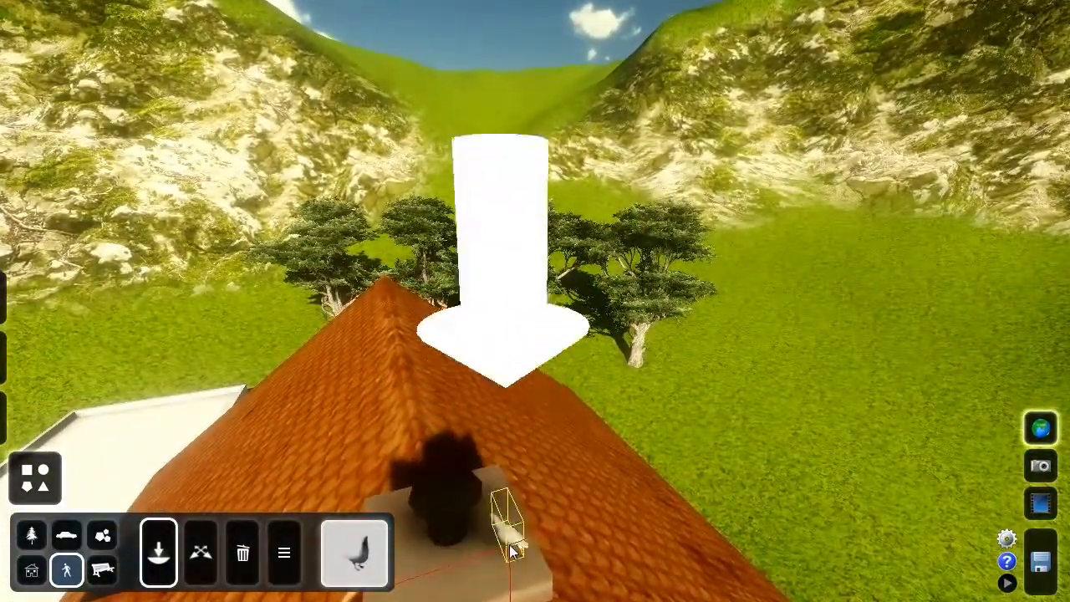
{"action": "key", "text": "d"}
{"action": "mouse_move", "coordinate": [588, 501]}
{"action": "right_mouse_down"}
{"action": "mouse_move", "coordinate": [498, 510]}
{"action": "mouse_move", "coordinate": [460, 496]}
{"action": "right_mouse_up"}
{"action": "key", "text": "s"}
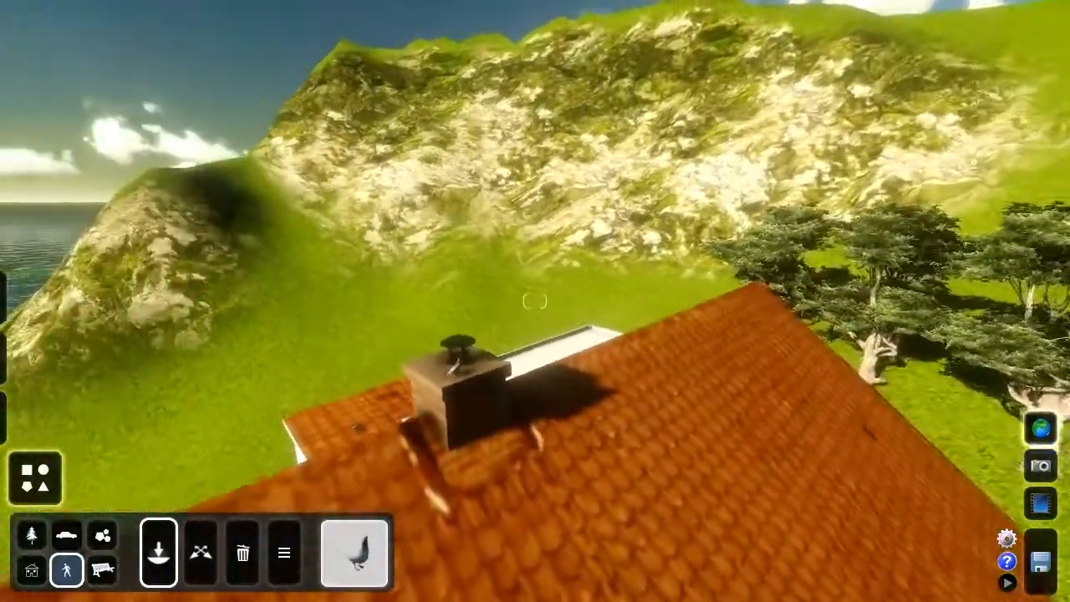
{"action": "key", "text": "a"}
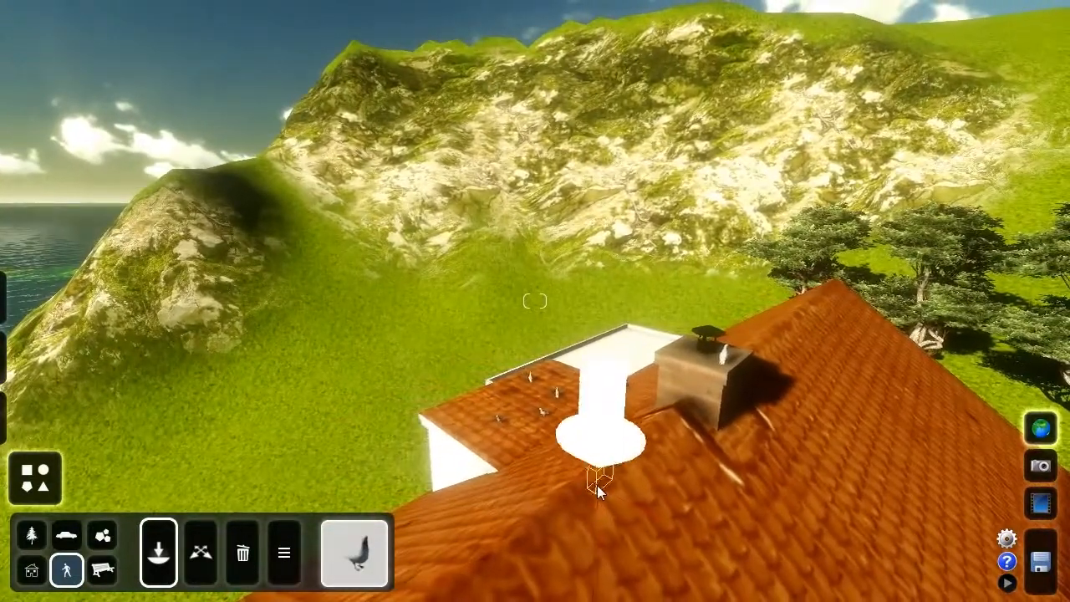